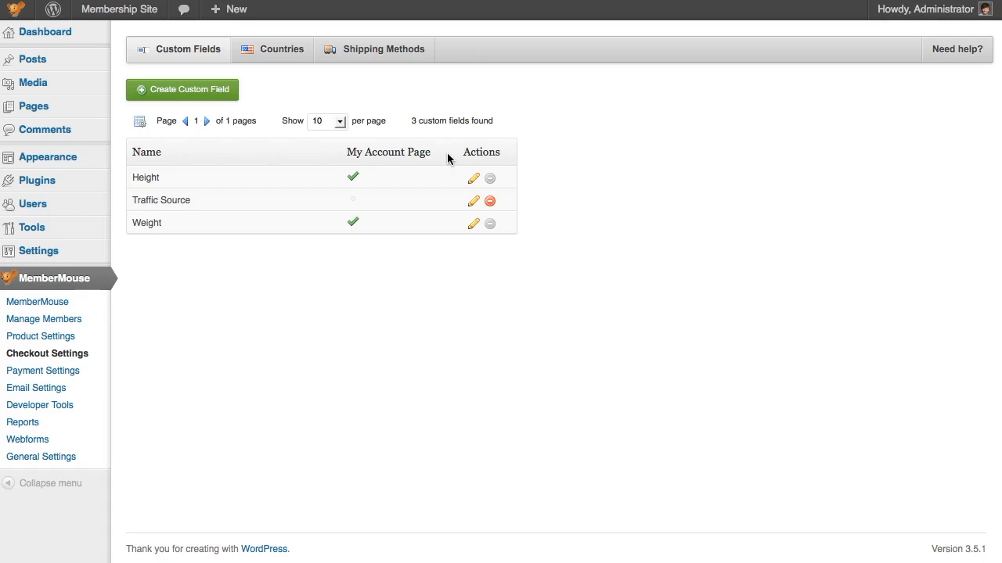
Create a custom field named Birthday that is shown on the My Account page.
click(215, 91)
text(Birthday)
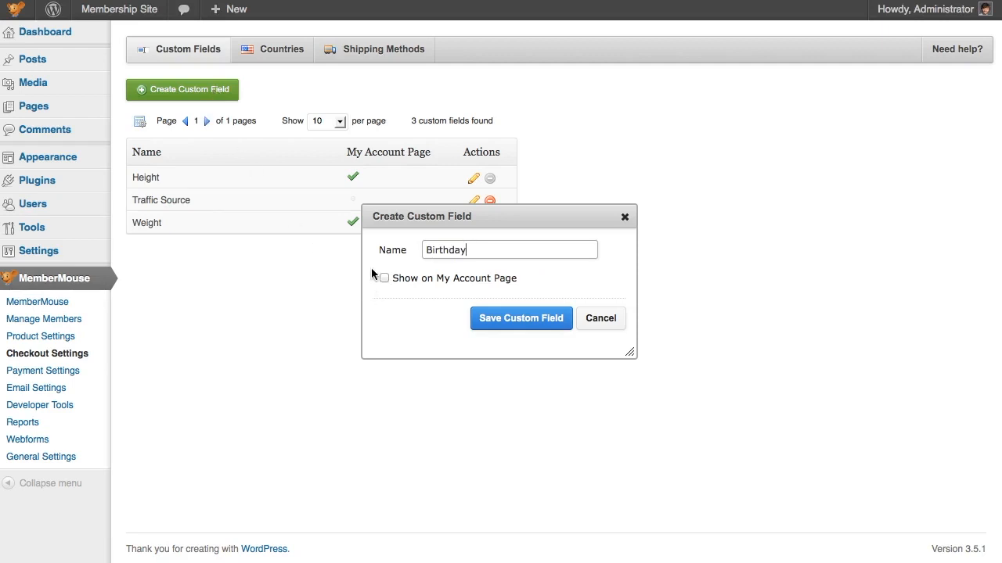
click(383, 278)
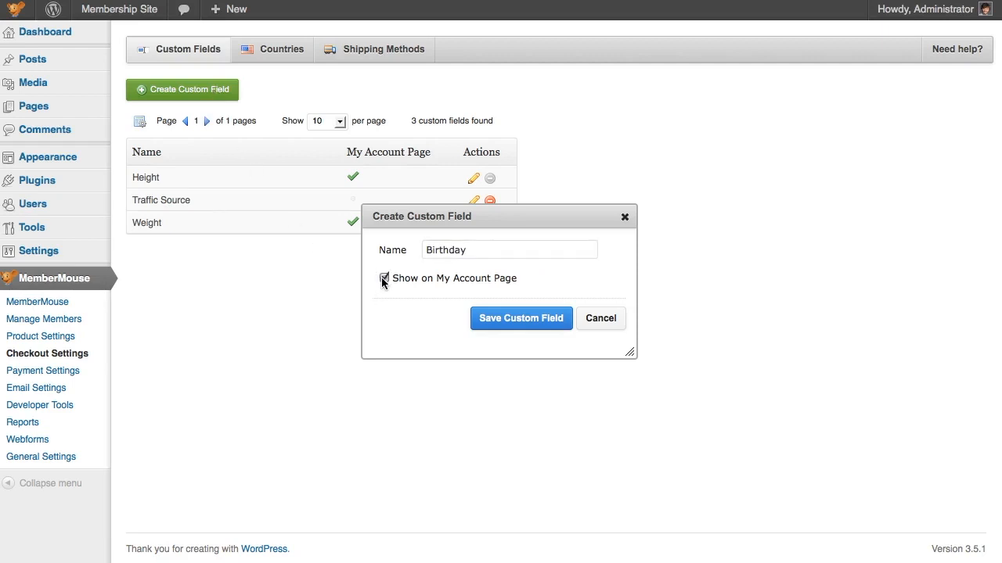
click(485, 331)
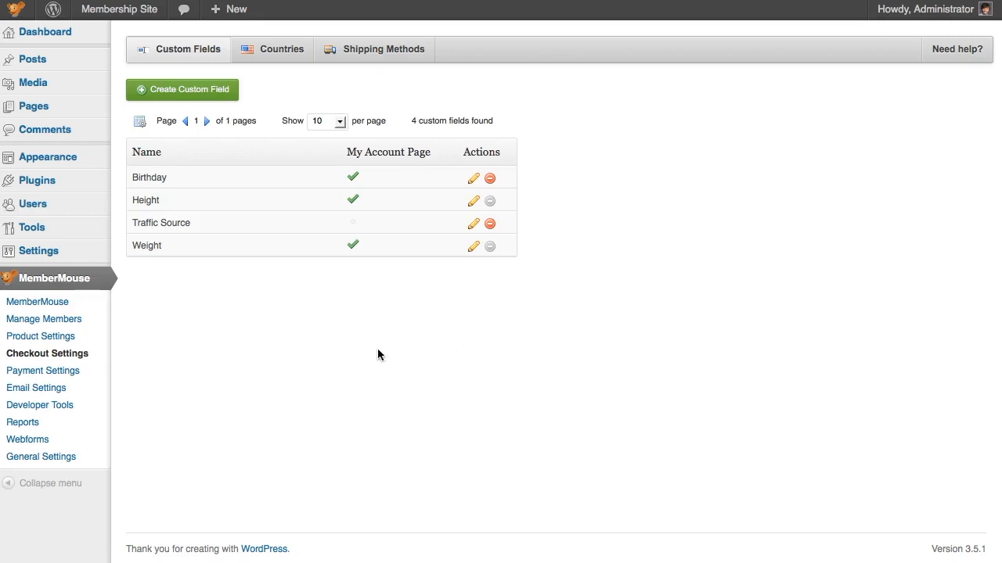
Generate the Free Membership webform HTML with the Height, Weight and Birthday fields included, and select the generated code.
click(42, 443)
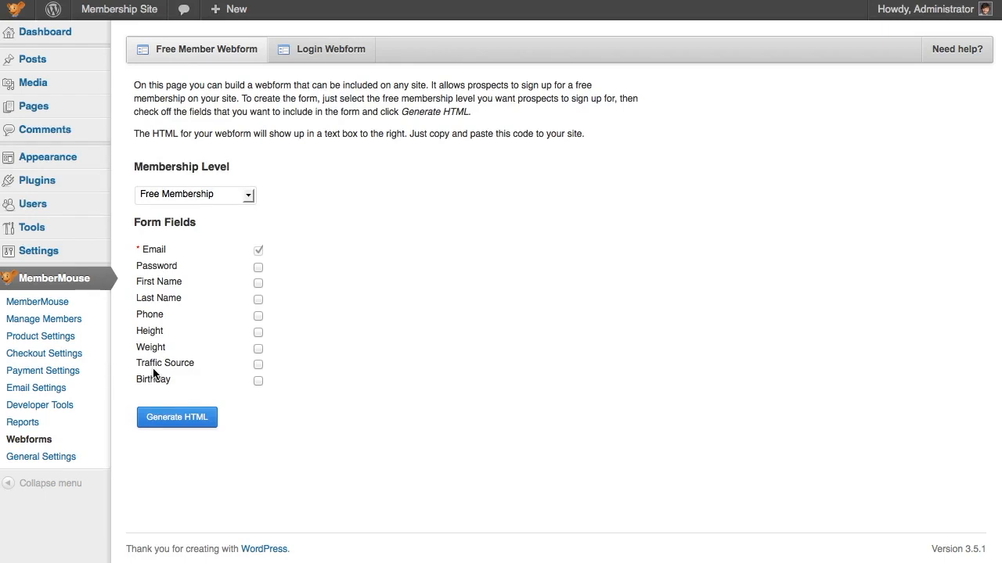
click(258, 331)
click(199, 417)
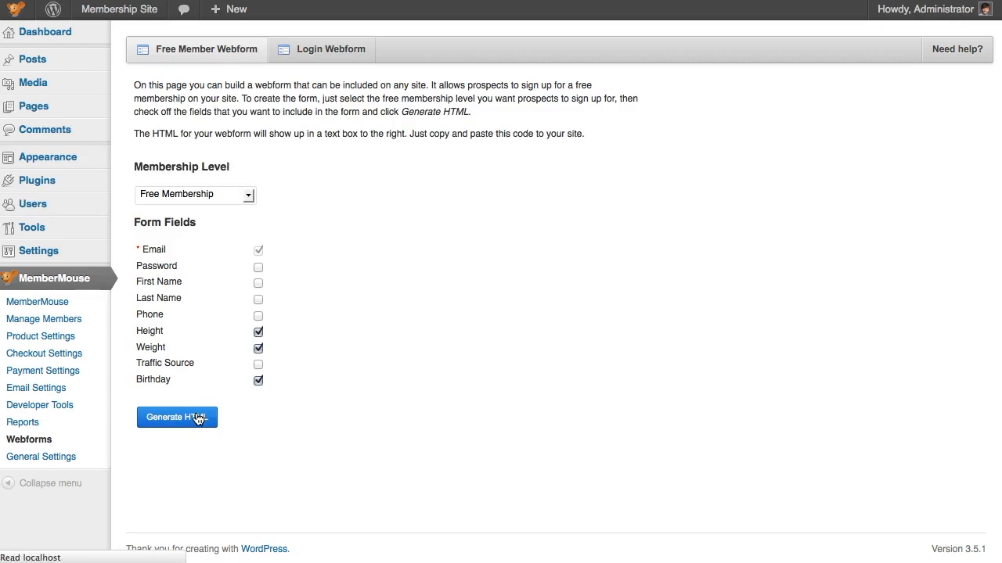
click(471, 293)
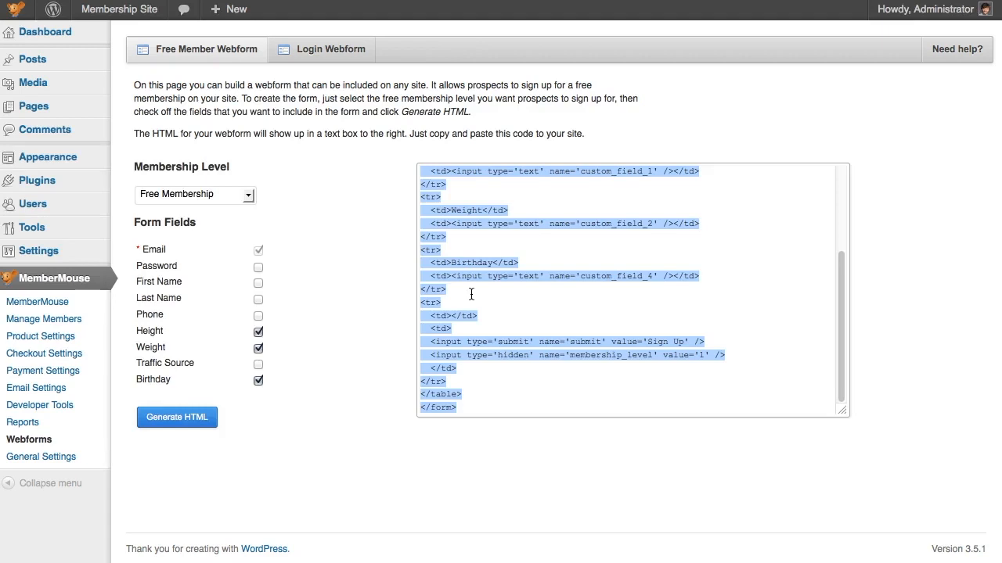
Open the Checkout page for editing and locate the Height and Weight form fields in its code.
click(39, 106)
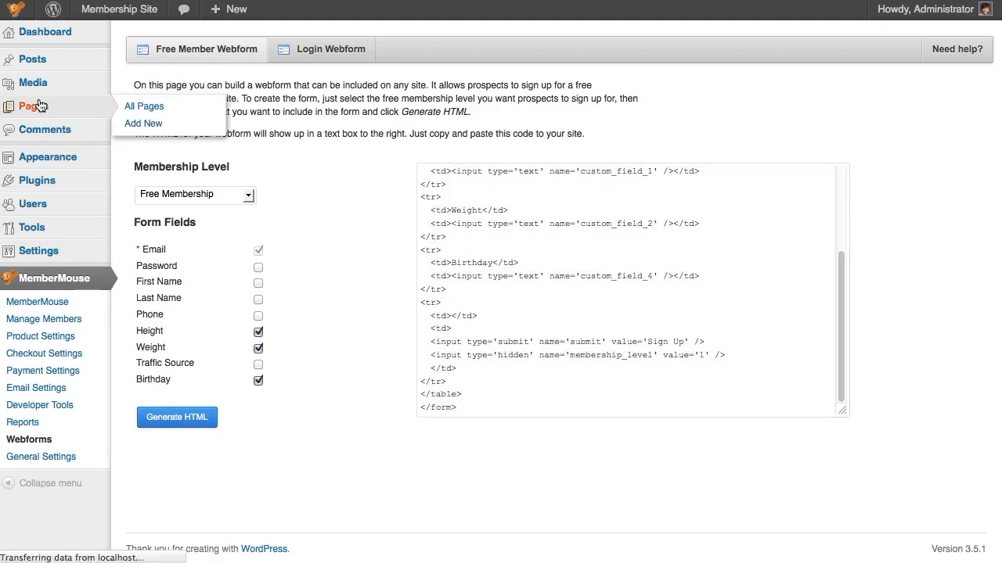
click(179, 237)
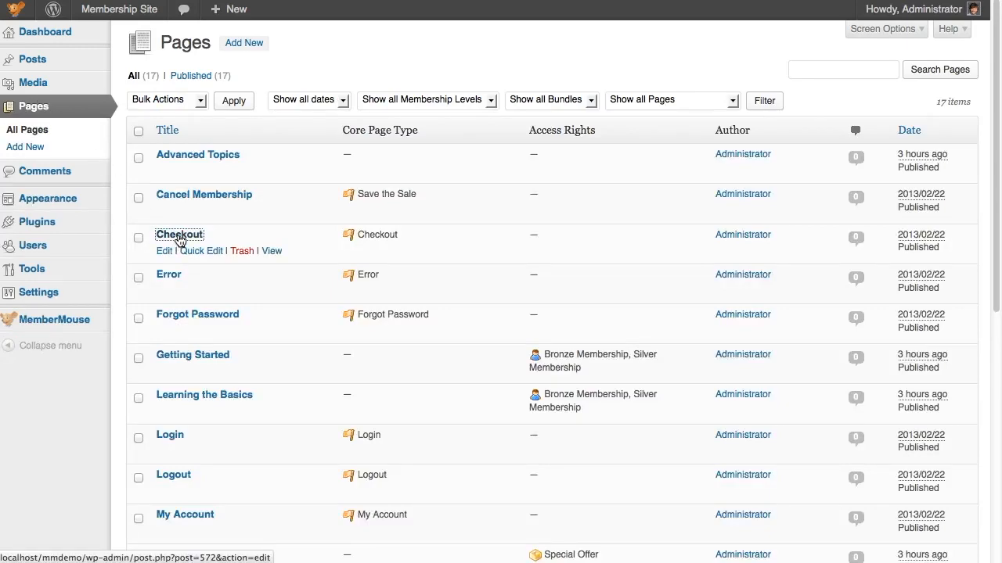
scroll(205, 266, down, 4)
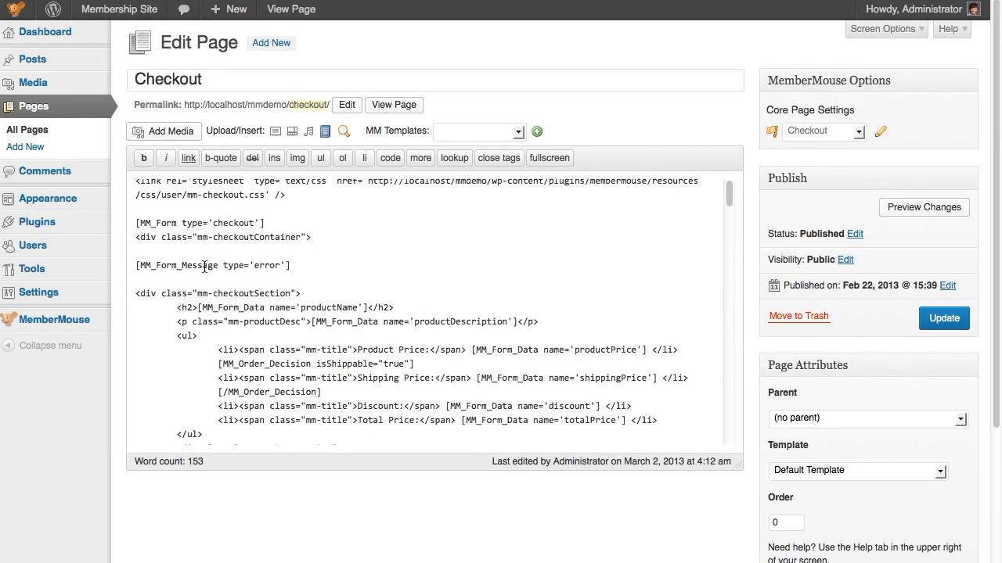
scroll(204, 267, down, 10)
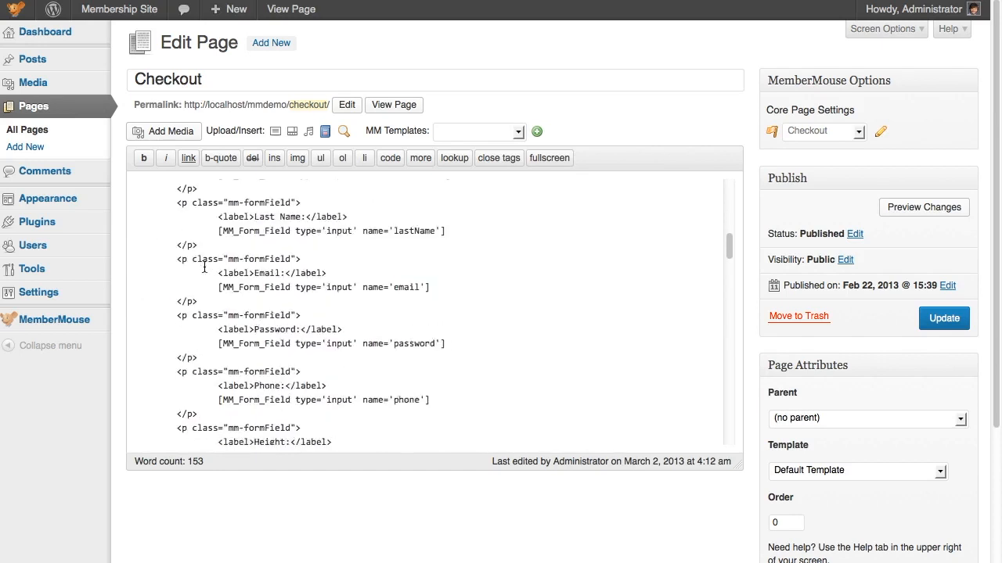
scroll(204, 267, down, 1)
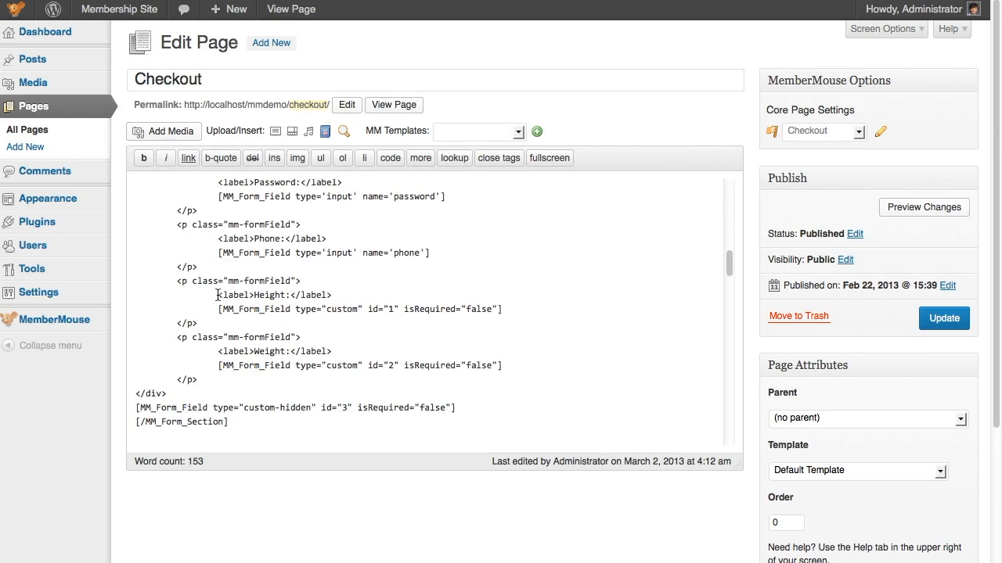
Examine the Height and Weight custom field tags in the page code and the matching fields on the live checkout form.
drag(217, 295, 517, 315)
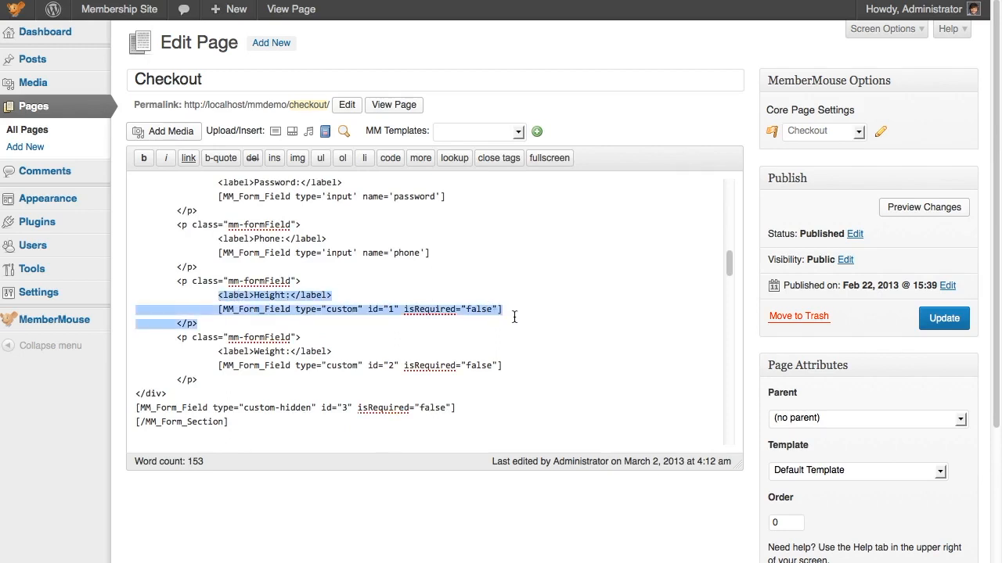
drag(218, 351, 506, 364)
click(507, 364)
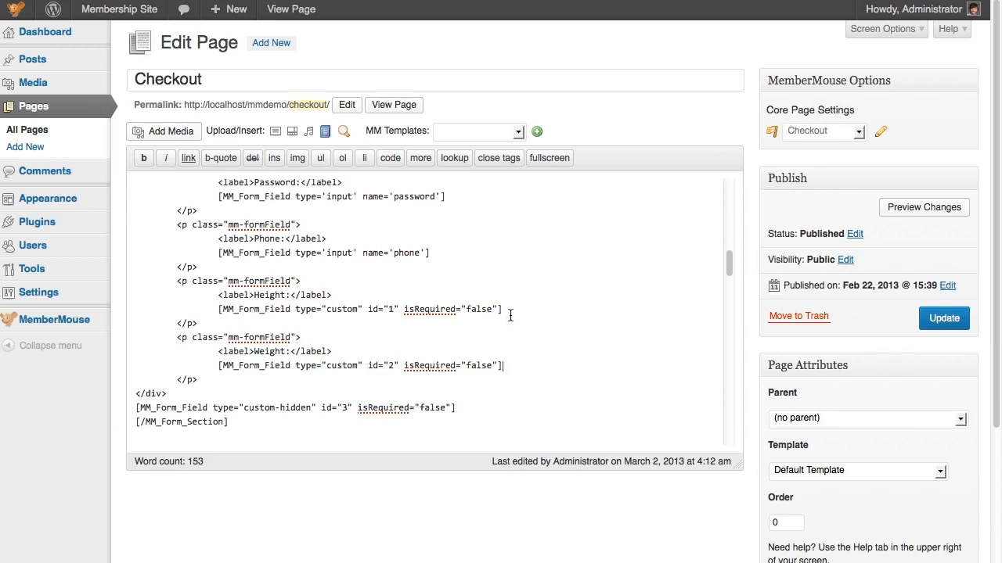
drag(502, 309, 219, 309)
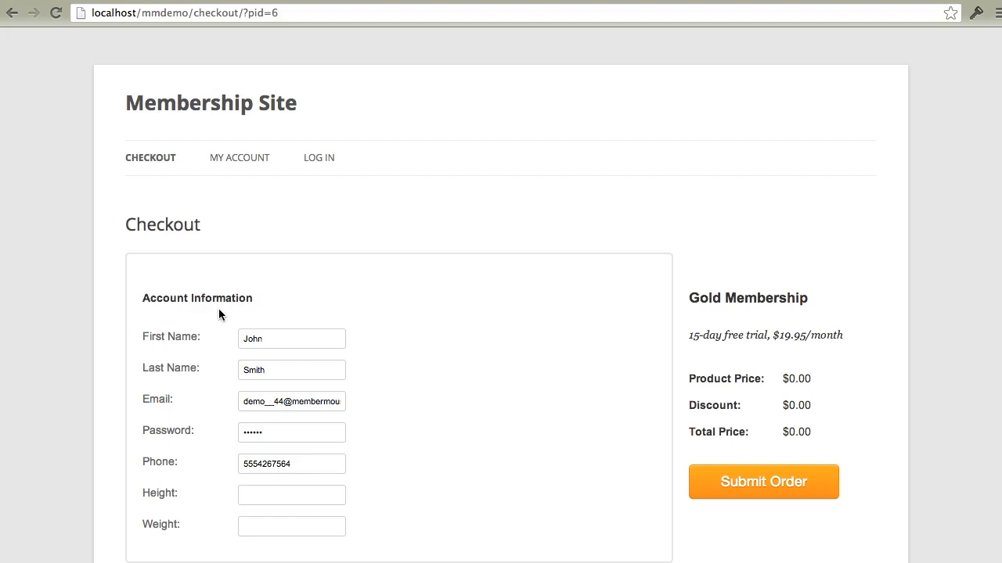
click(247, 494)
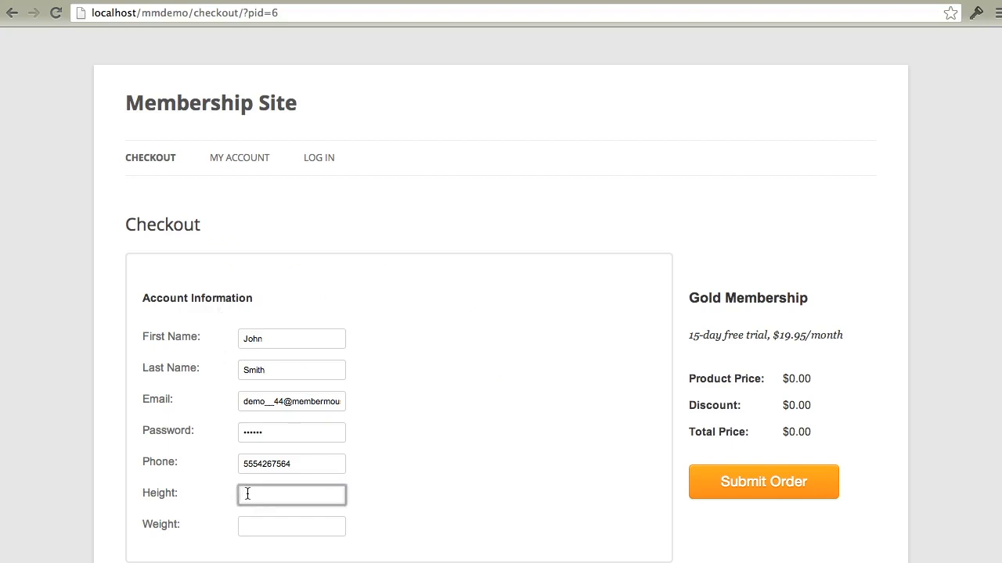
click(247, 523)
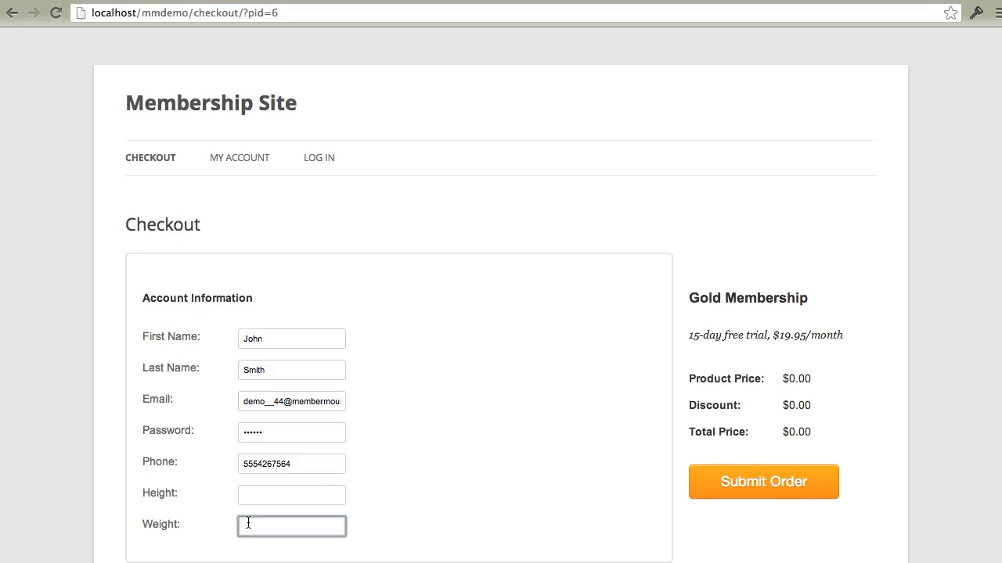
Return to the Checkout page editor and paste a copy of the Weight form field block below the original.
key(super+Tab)
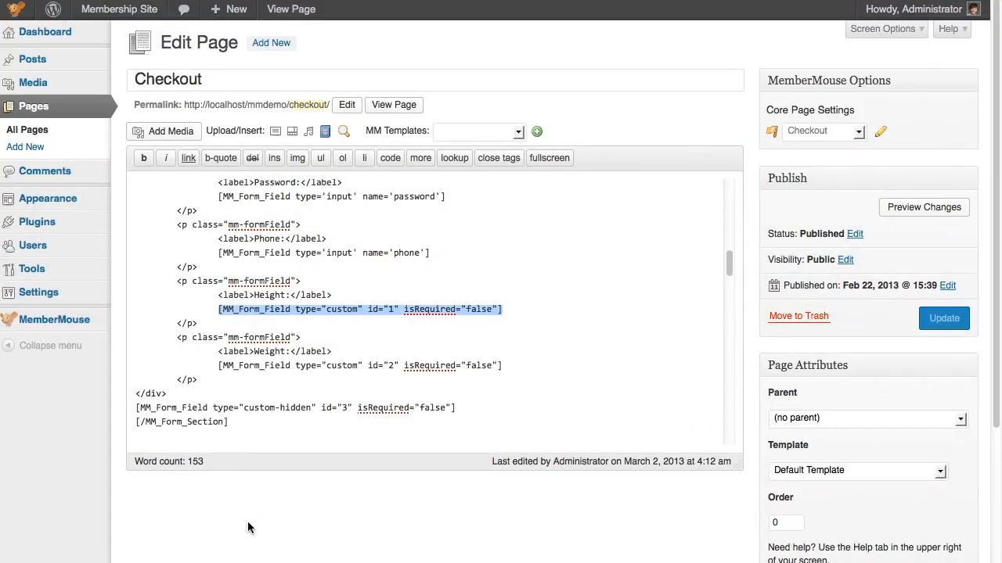
click(203, 383)
shift+click(204, 324)
key(super+c)
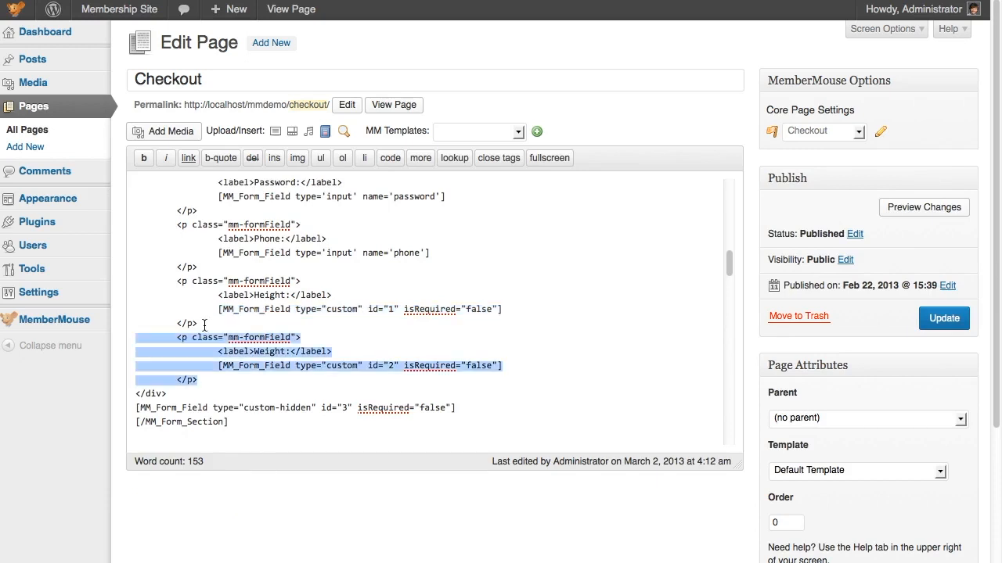
click(202, 379)
key(Return)
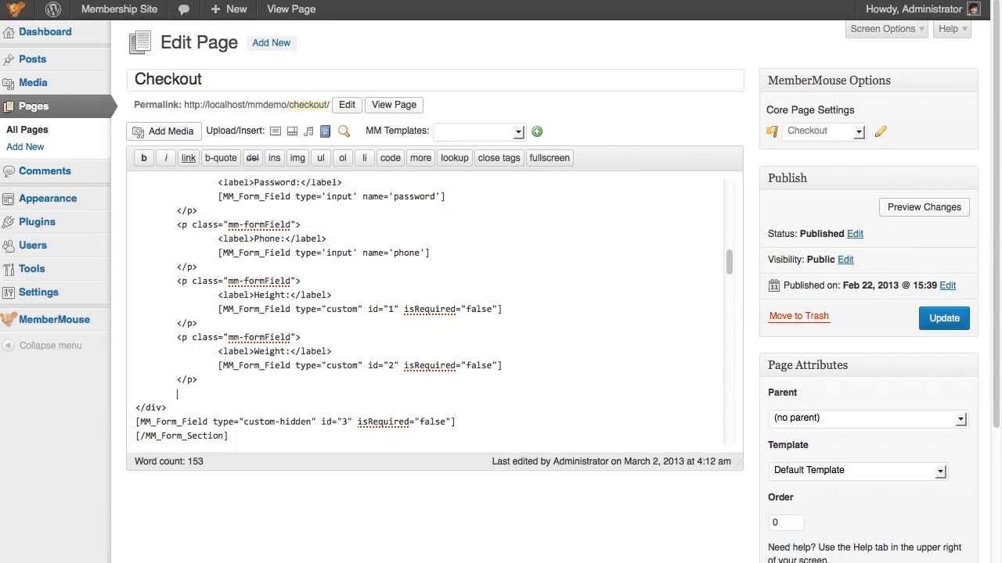
key(super+v)
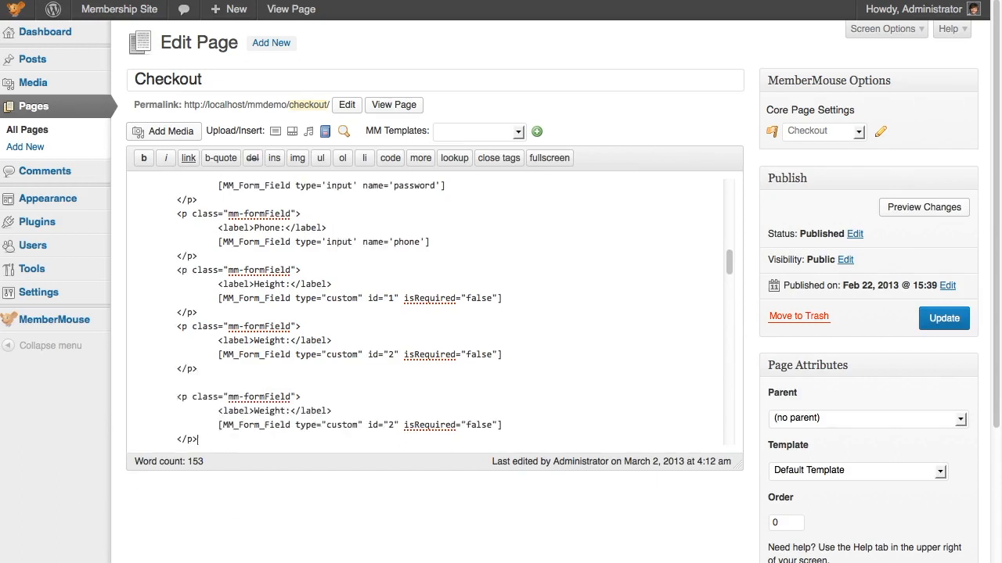
Relabel the copied field block as Birthday and replace its id with 4, the Birthday custom field's ID from the ID Lookup.
double_click(265, 411)
text(Birthday)
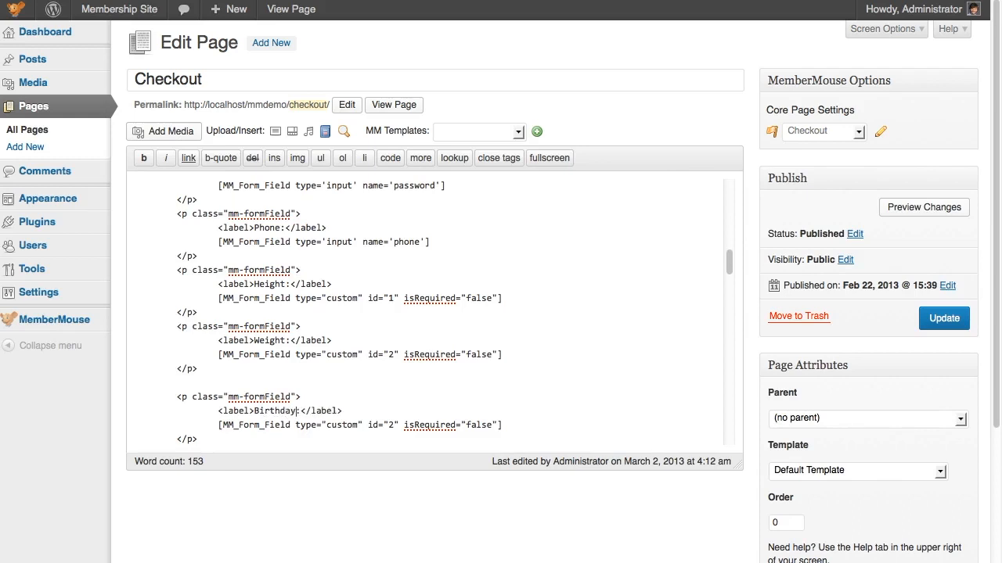
double_click(335, 425)
double_click(388, 425)
click(345, 132)
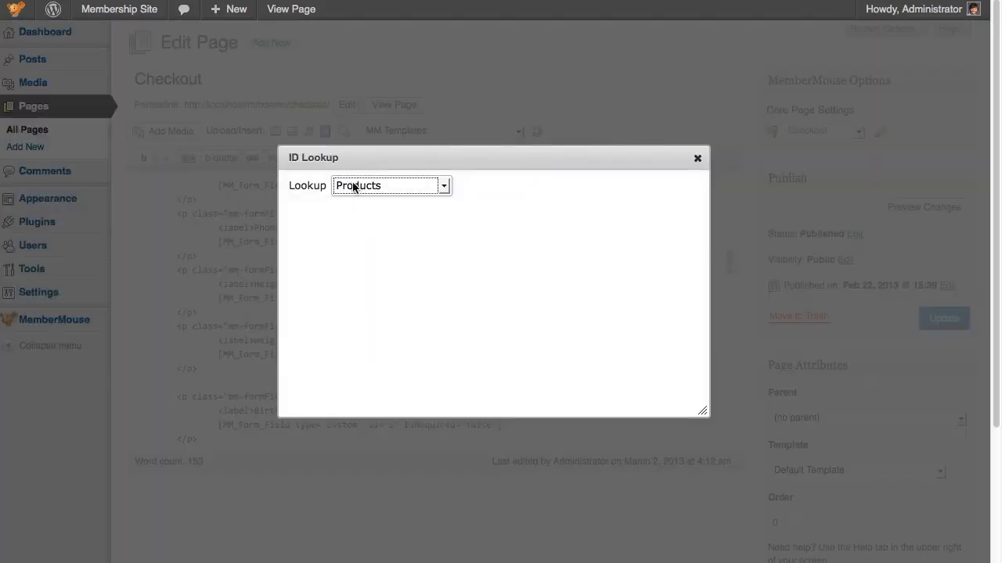
click(360, 186)
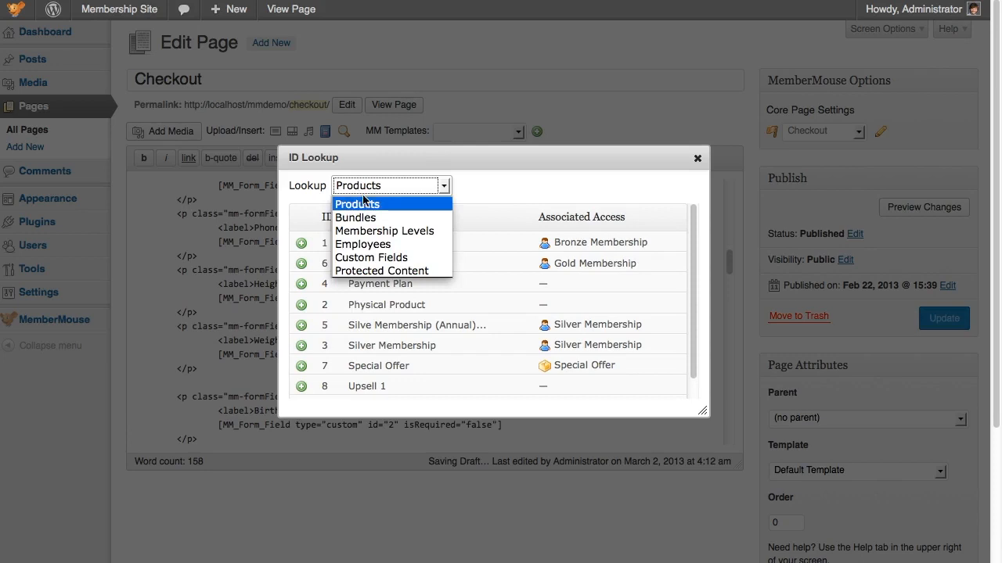
click(364, 256)
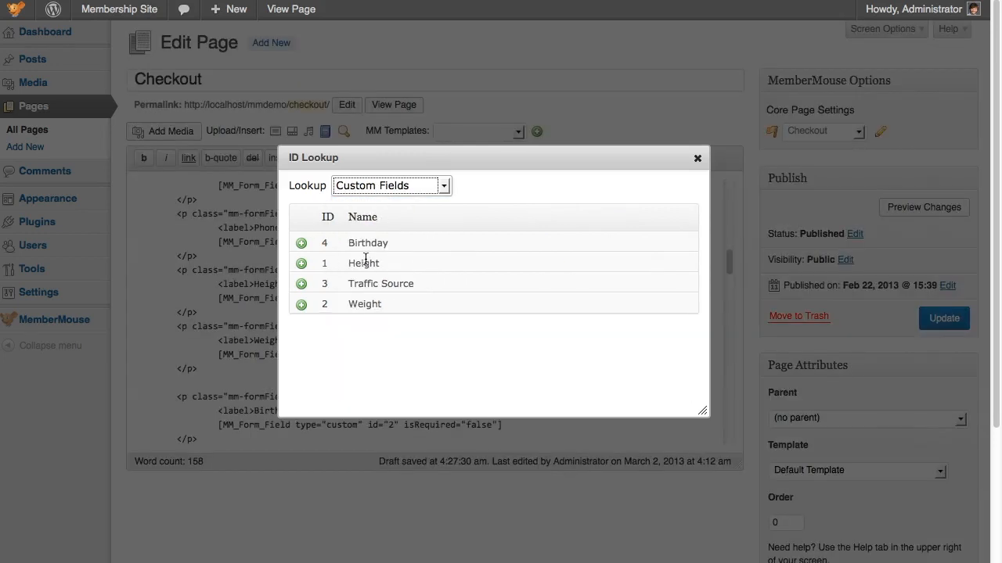
click(300, 245)
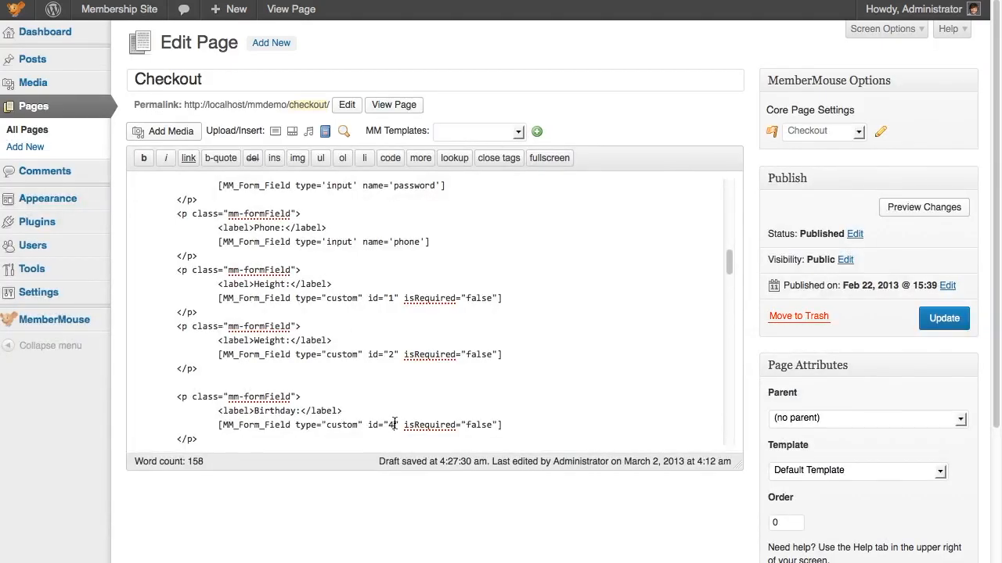
Update the Checkout page, then reload the live checkout form and check it for the Birthday field.
click(952, 322)
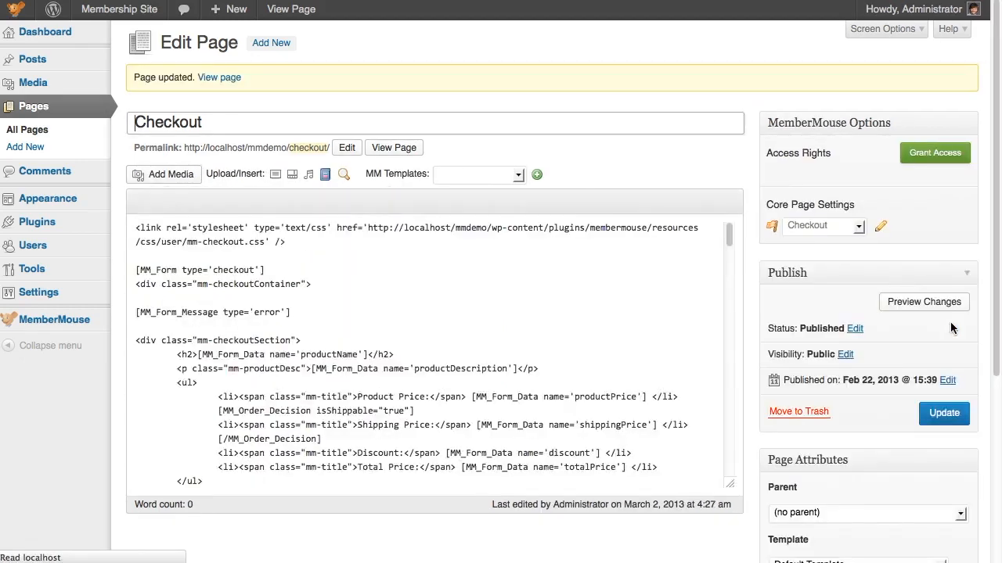
key(super+Tab)
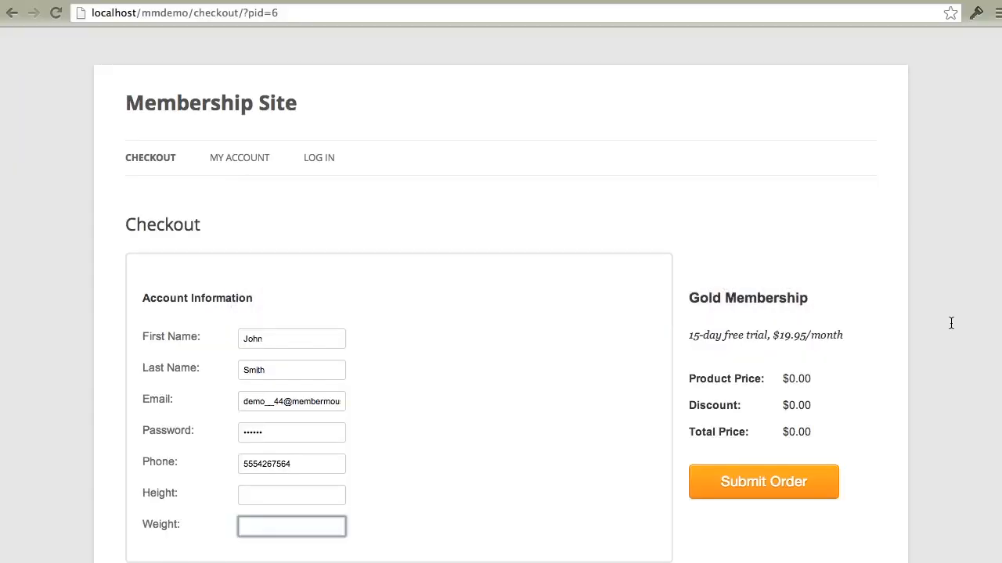
key(super+r)
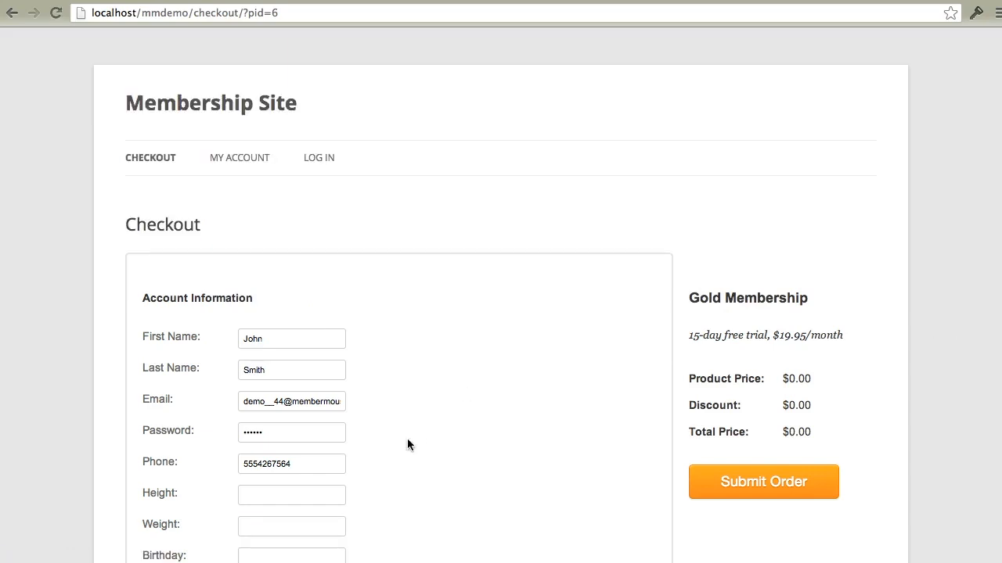
scroll(408, 443, down, 2)
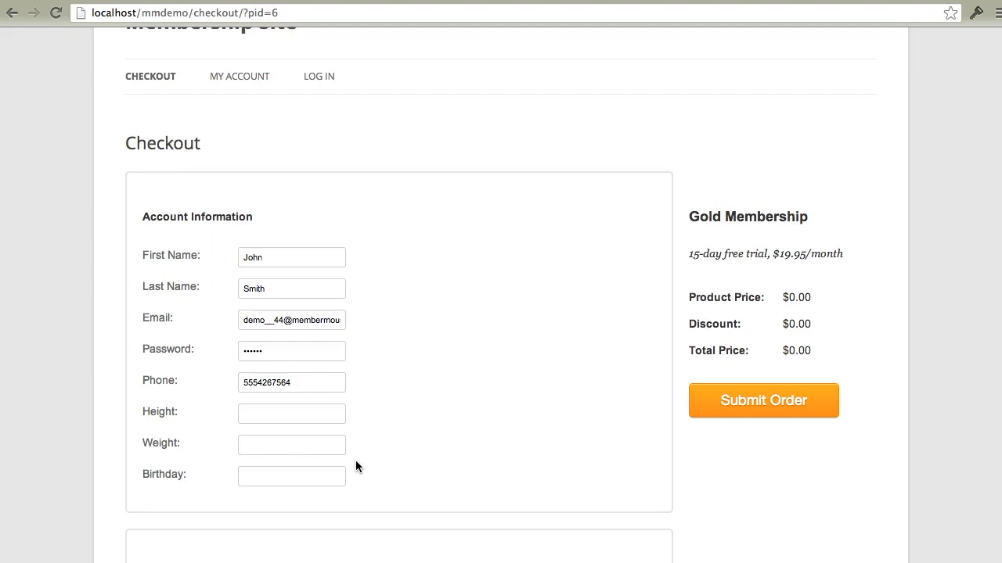
Examine the custom-hidden form field tag with id 3 in the Checkout page code and compare it with the live checkout form.
key(super+Tab)
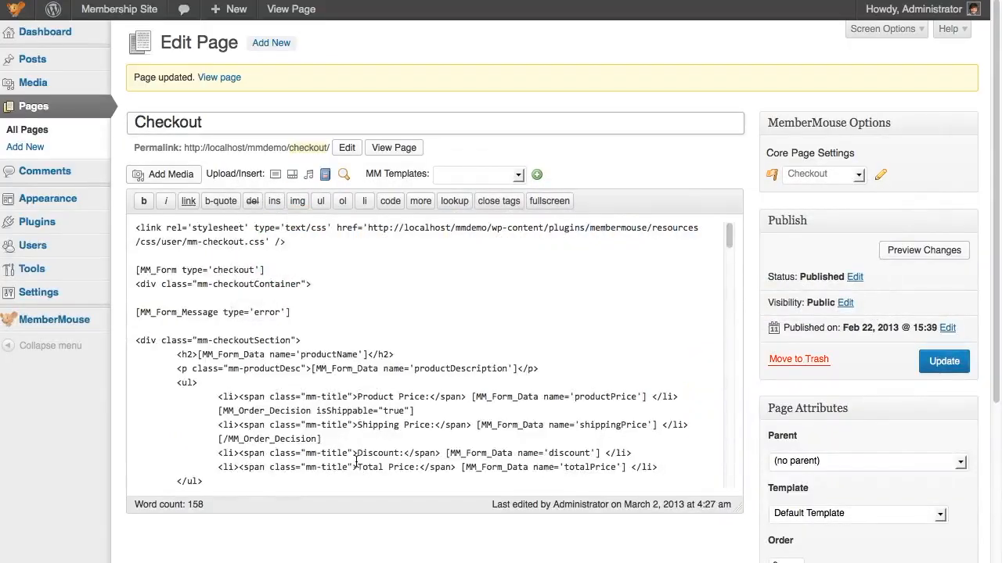
scroll(356, 462, down, 3)
scroll(356, 462, down, 10)
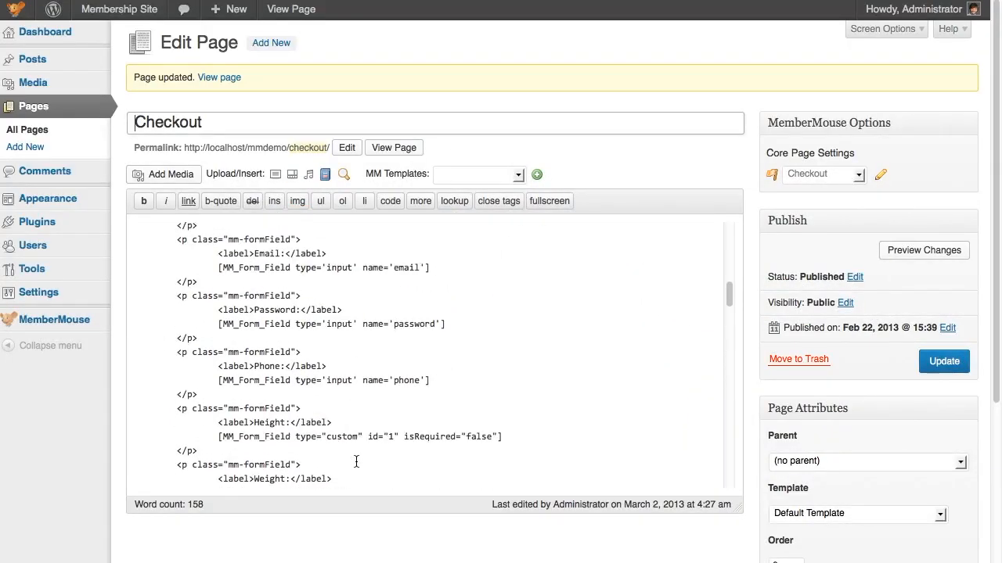
scroll(356, 462, down, 5)
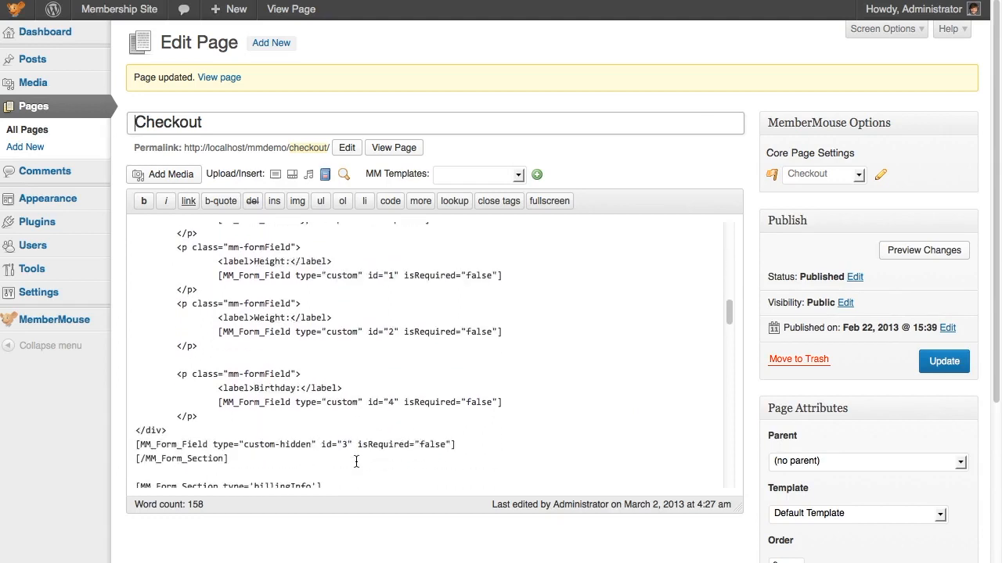
drag(313, 444, 243, 444)
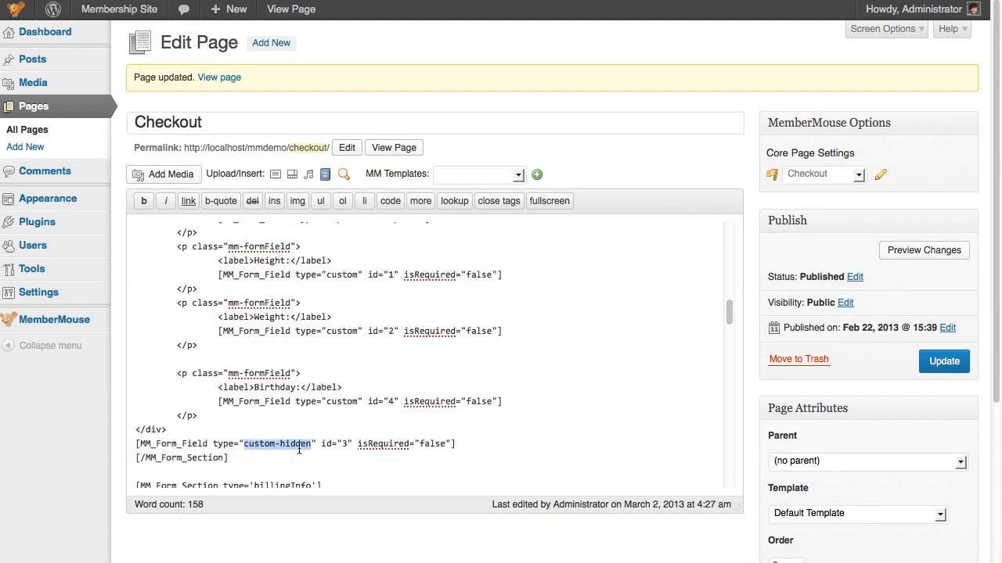
click(347, 446)
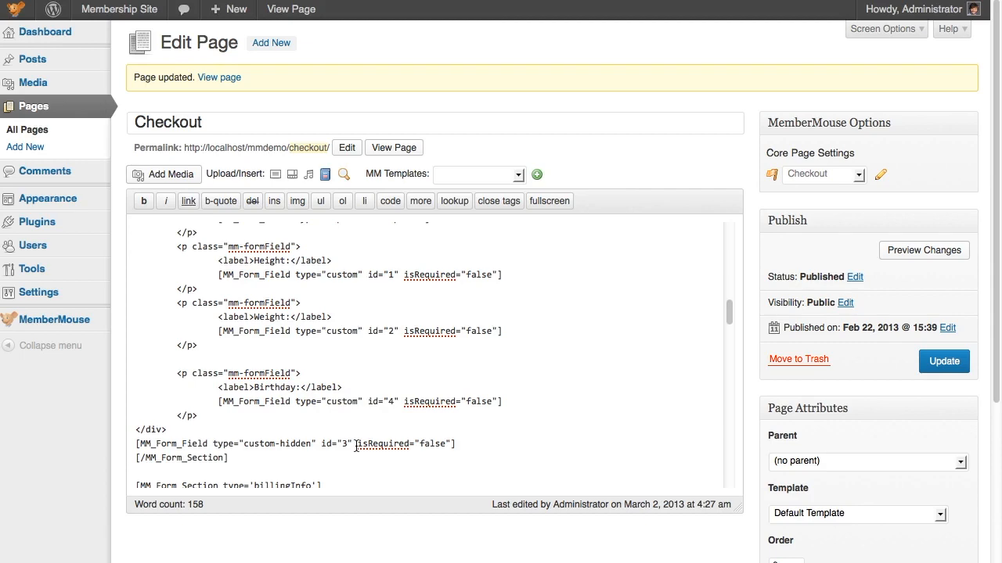
key(super+Tab)
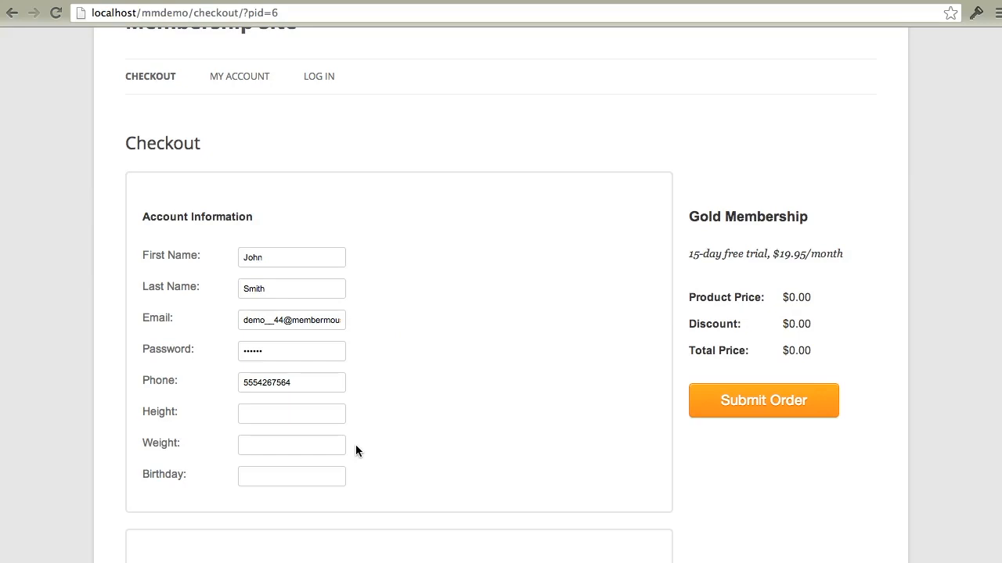
Append &cf_3=banner-ad to the checkout page URL after pid=6 and load that address.
click(309, 13)
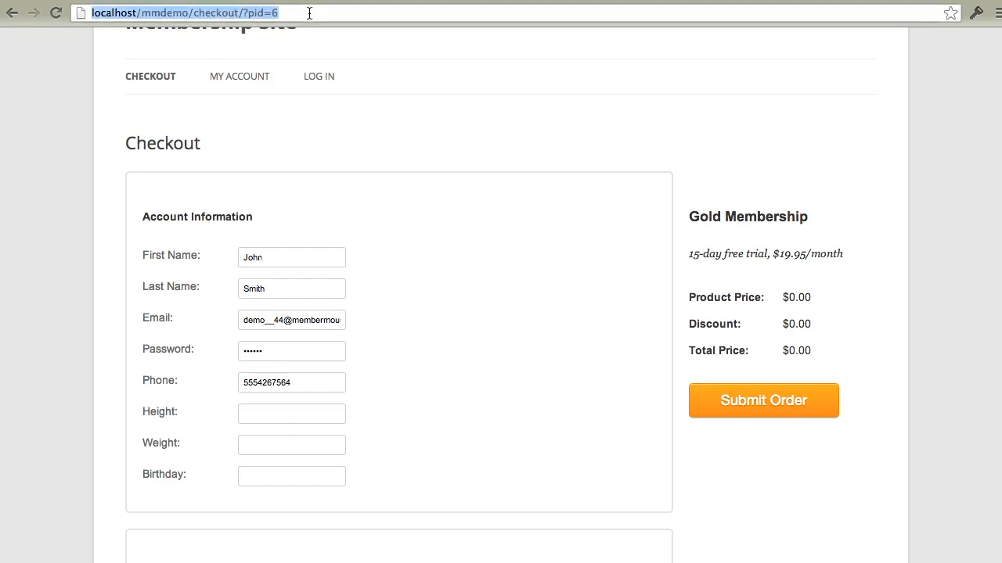
key(Right)
text(&)
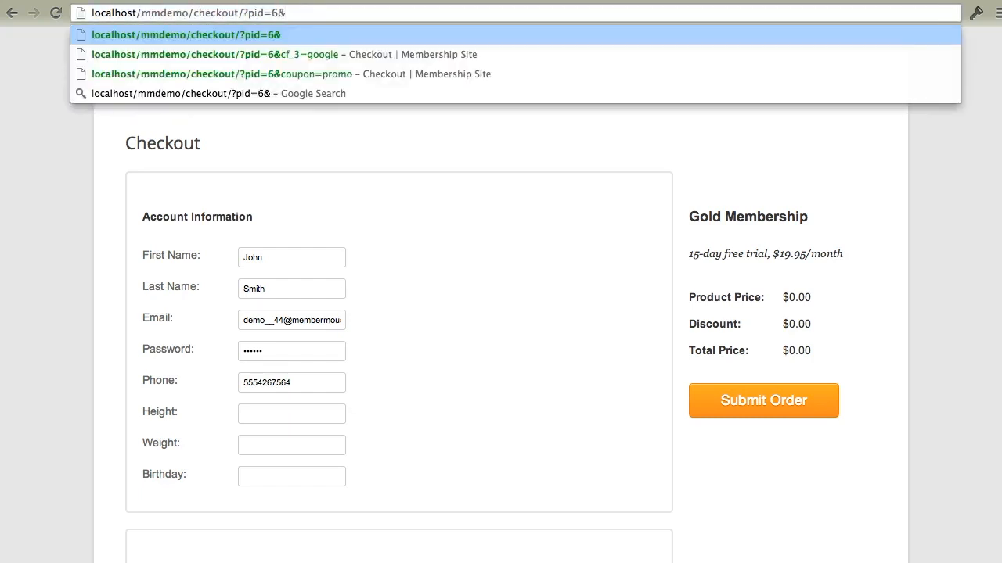
text(cf_)
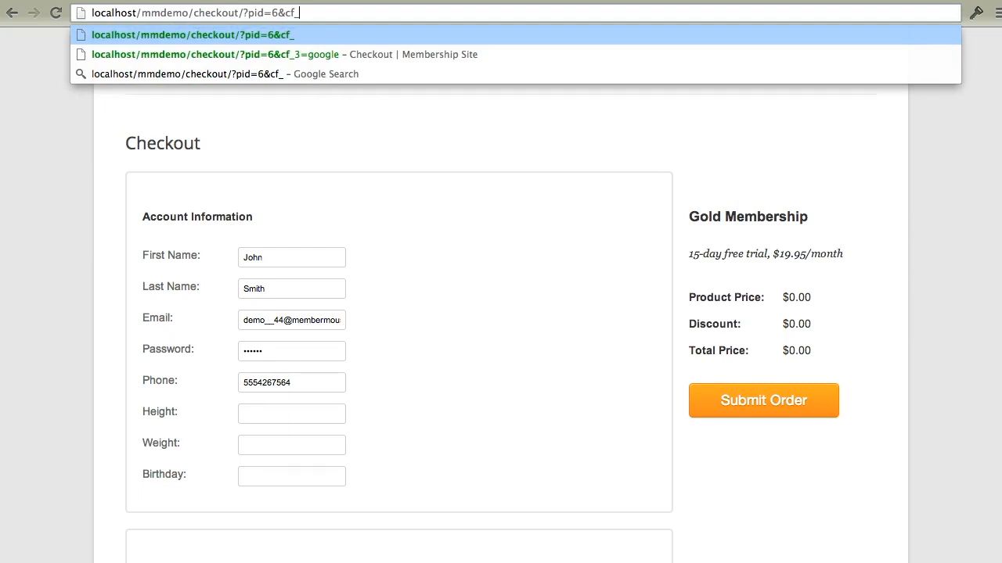
text(3)
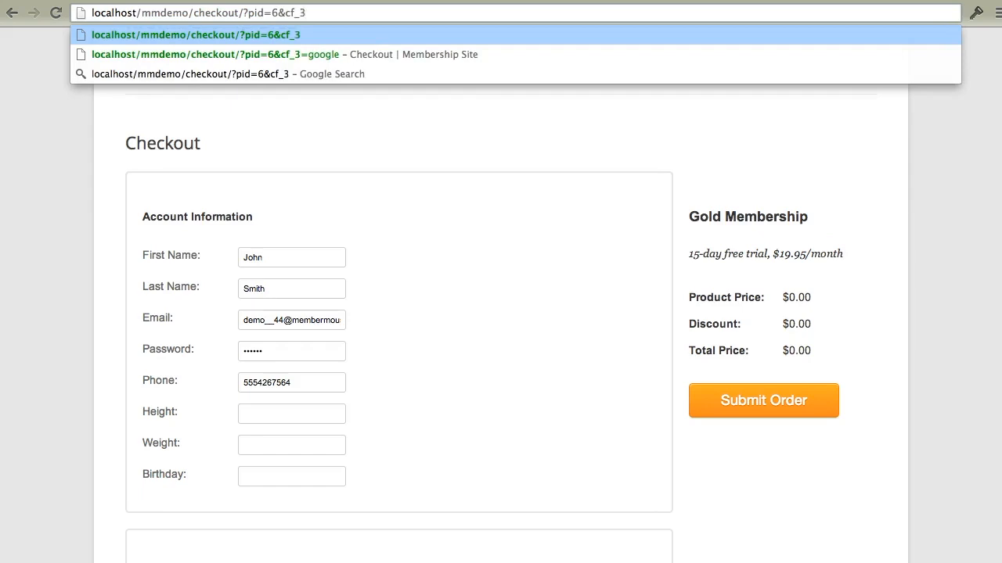
text(=)
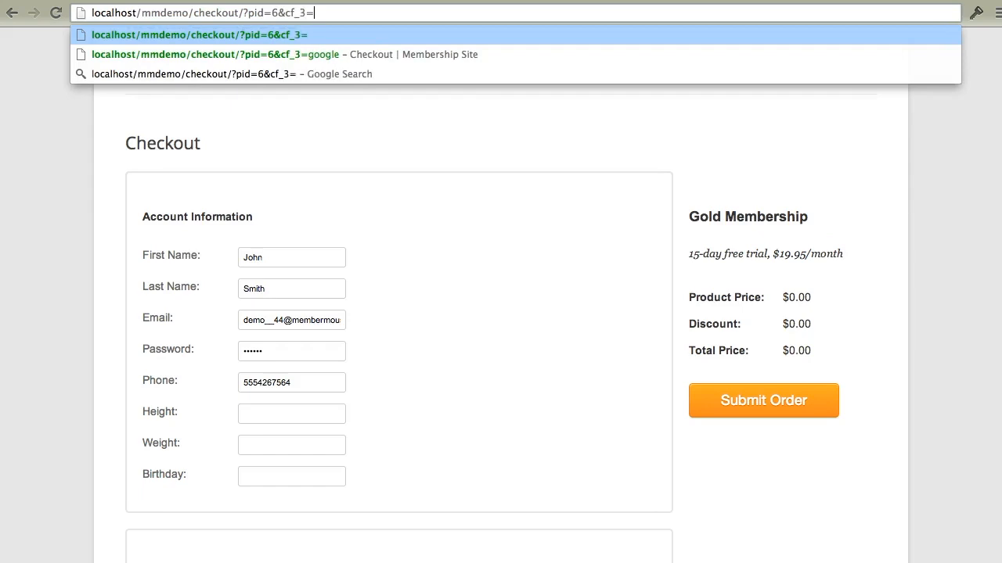
text(b)
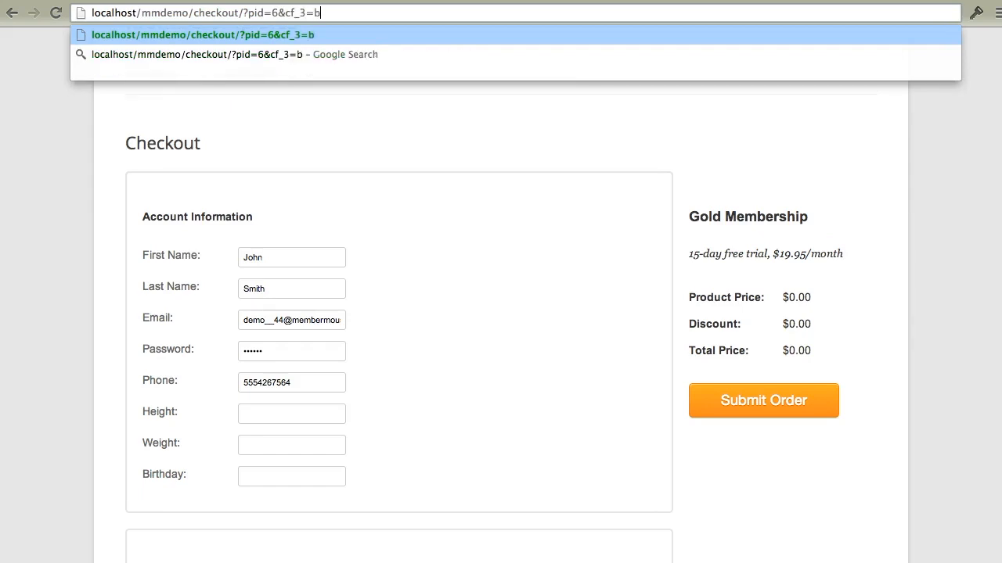
text(anner-ad)
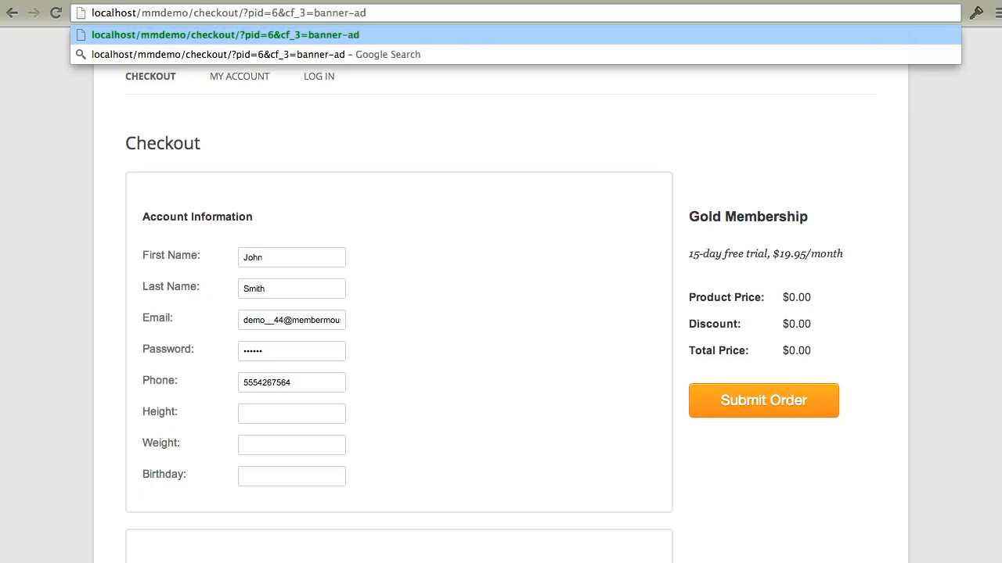
key(Return)
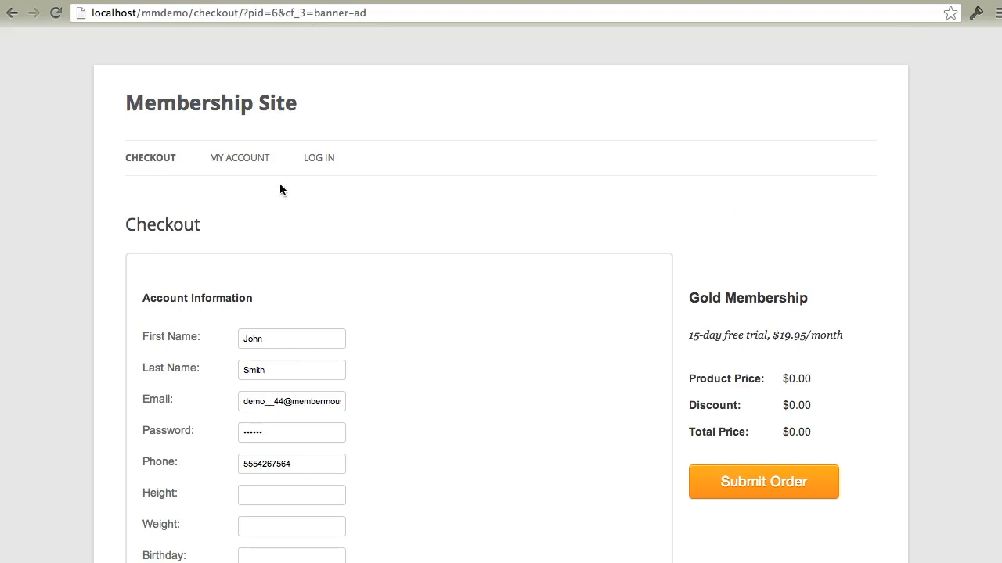
Fill in the checkout form with Height 6'2", Weight 165 lbs. and the customer's birthday, and submit the order.
click(292, 493)
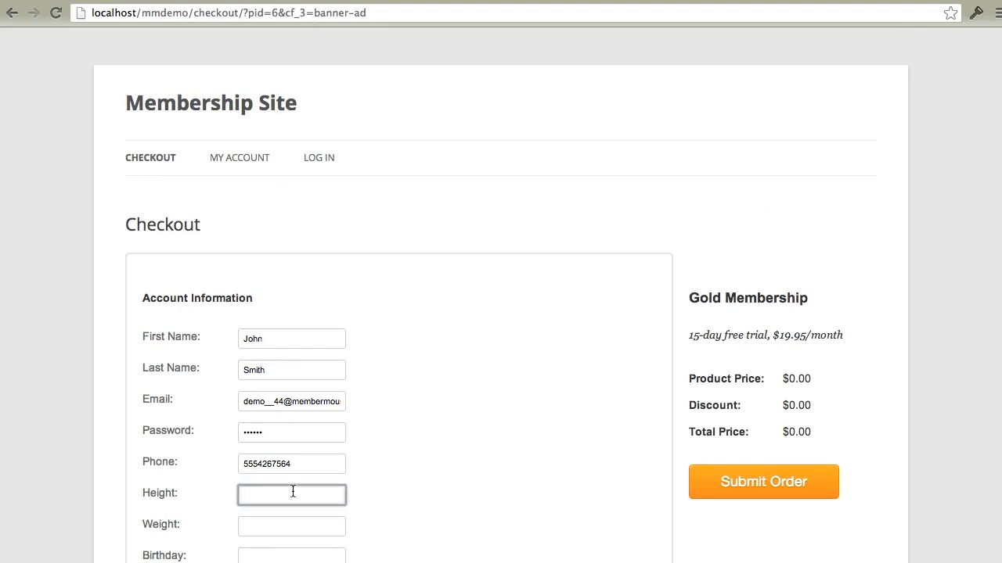
text(6'2")
key(Tab)
text(165 )
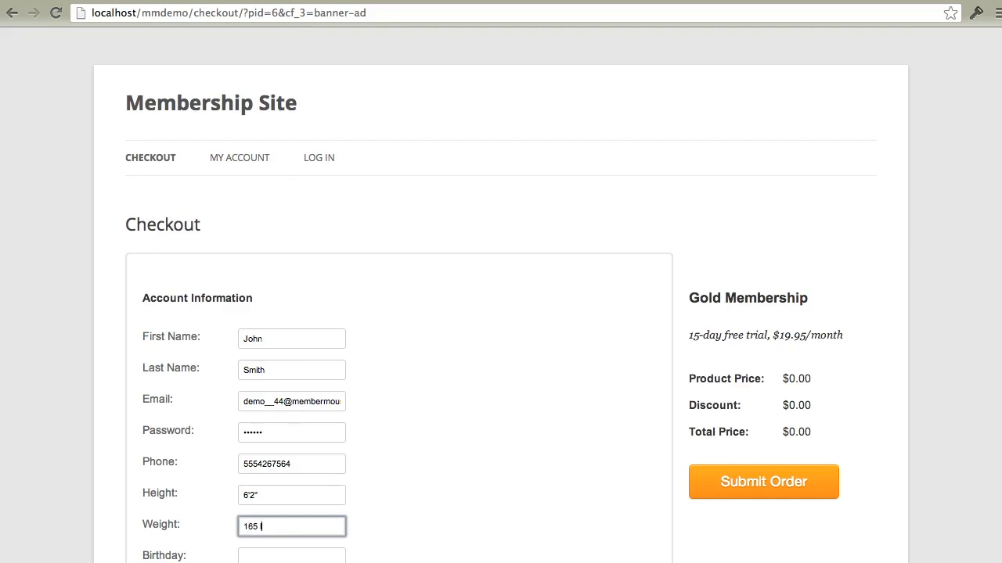
text(lbs.)
key(Tab)
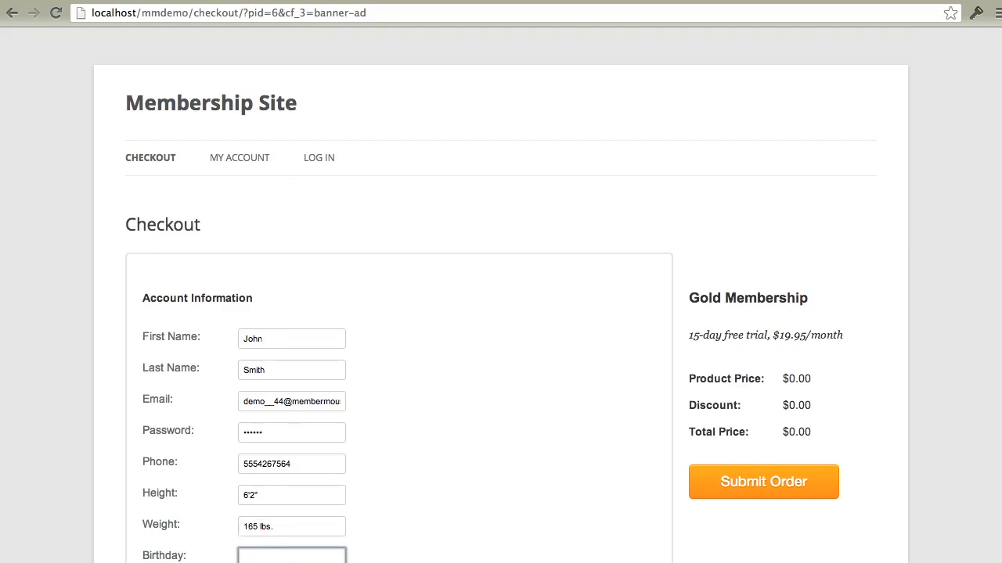
text(10/22/1980)
click(819, 488)
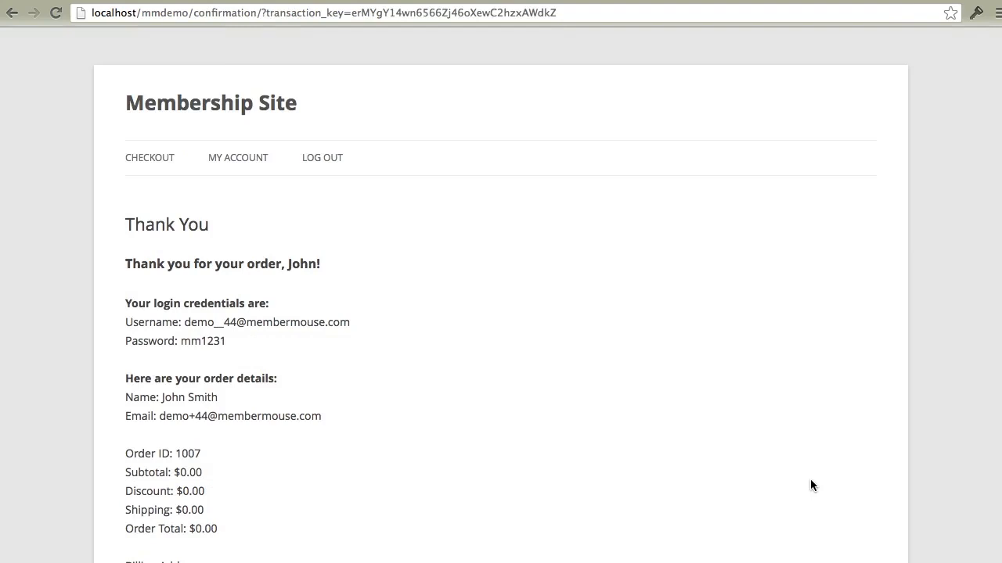
View the new member's My Account page and open the account details for updating to check the custom fields.
click(248, 160)
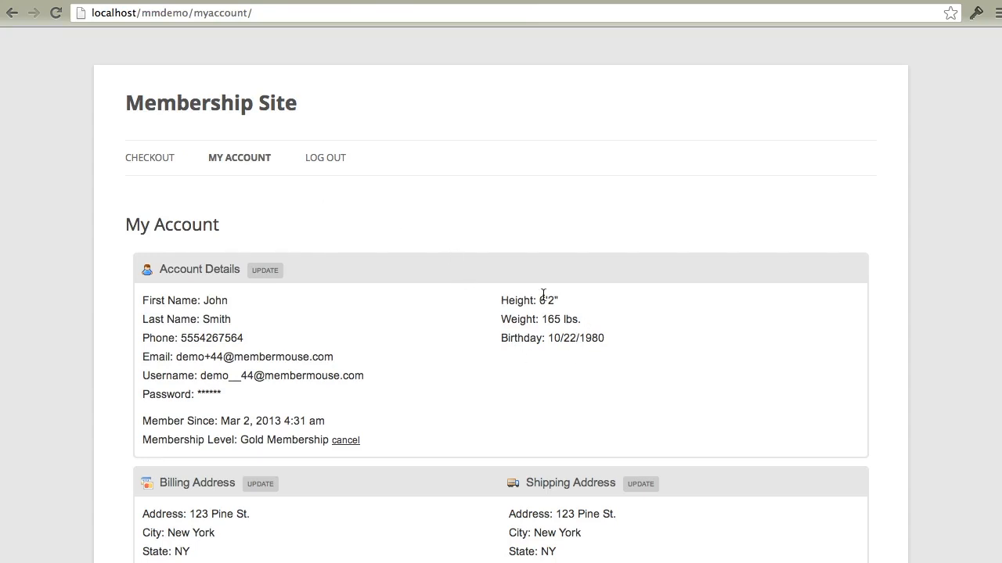
click(266, 272)
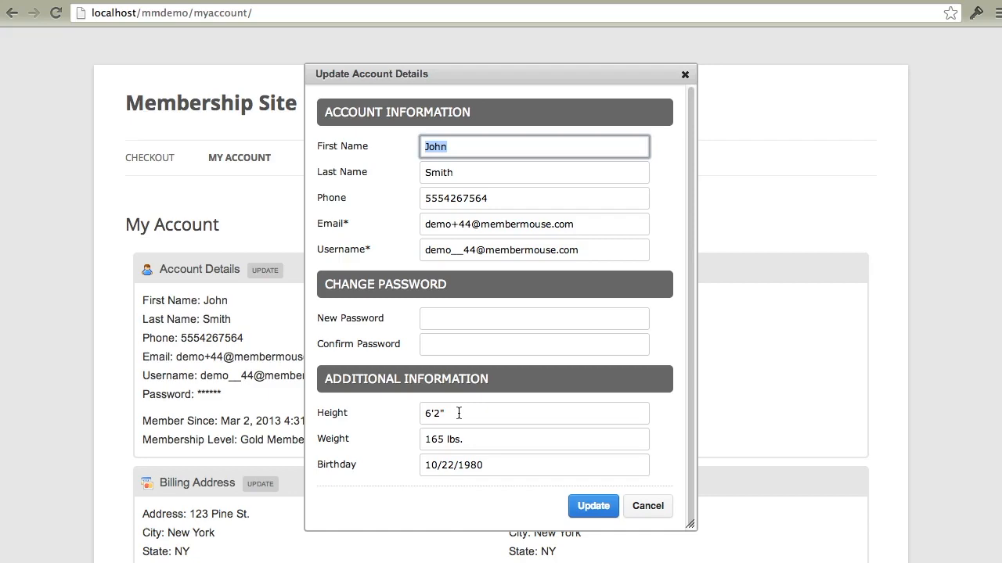
Return to the WordPress admin and check the Traffic Source value in the newest Gold member's custom field data under Manage Members.
key(super+Tab)
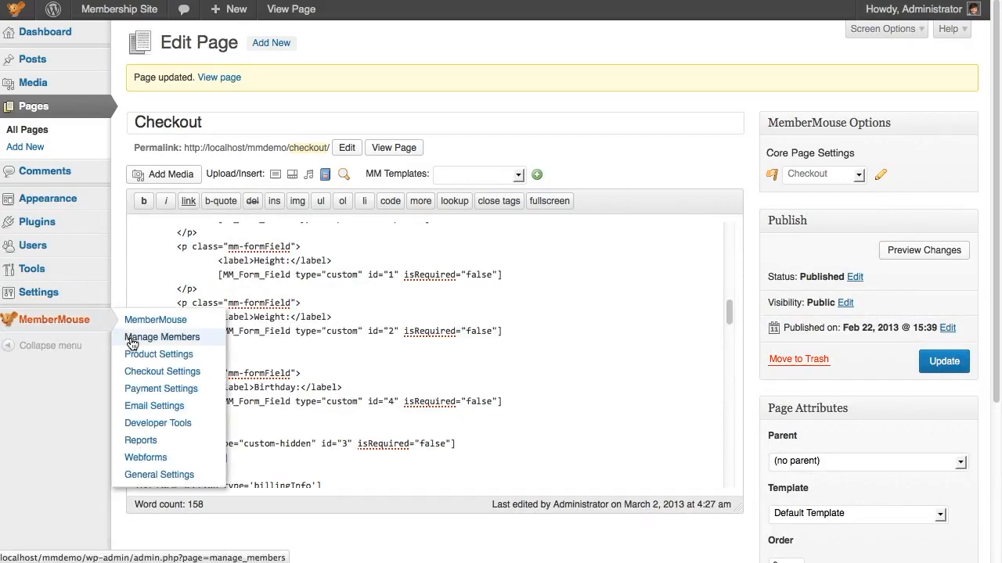
click(133, 344)
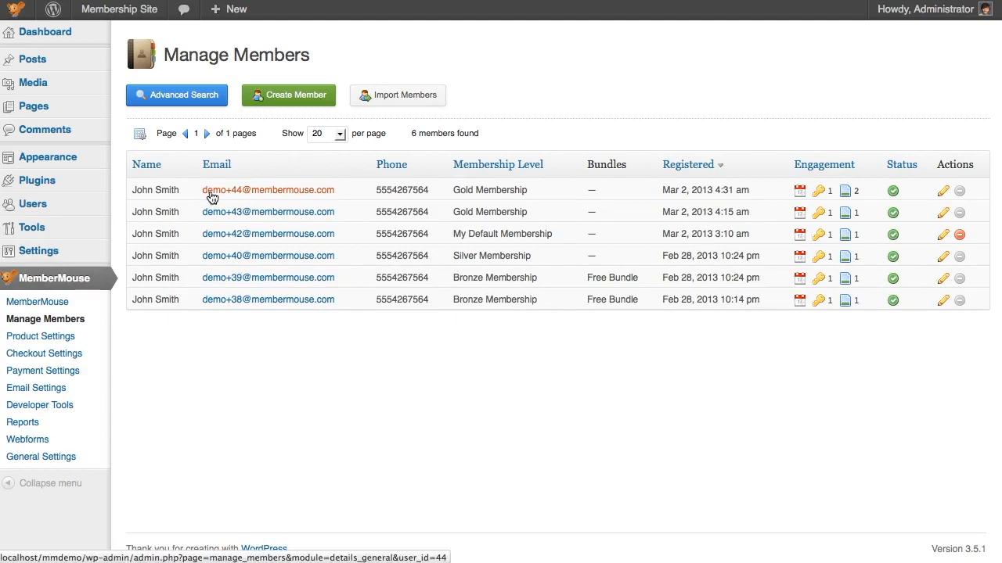
click(210, 195)
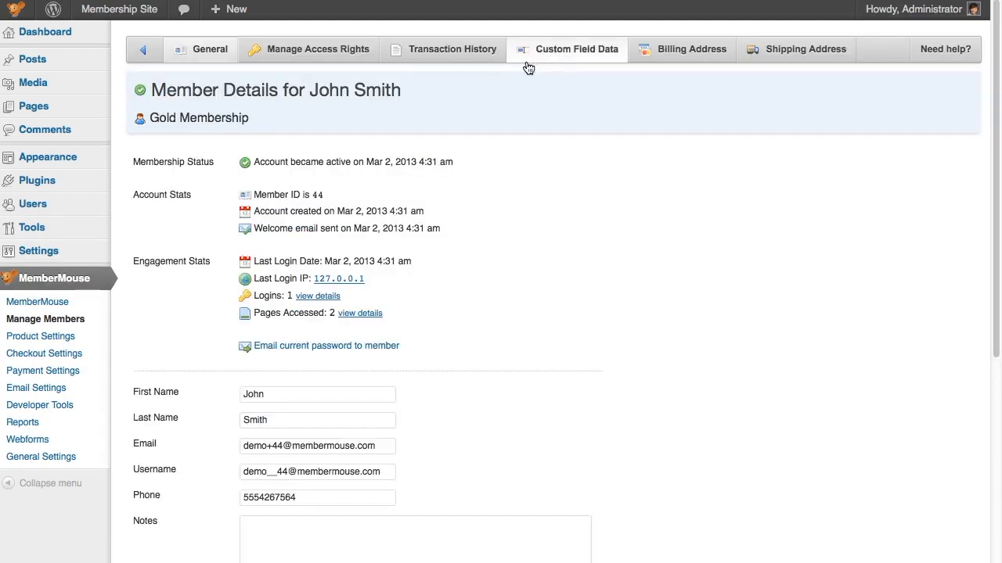
click(550, 53)
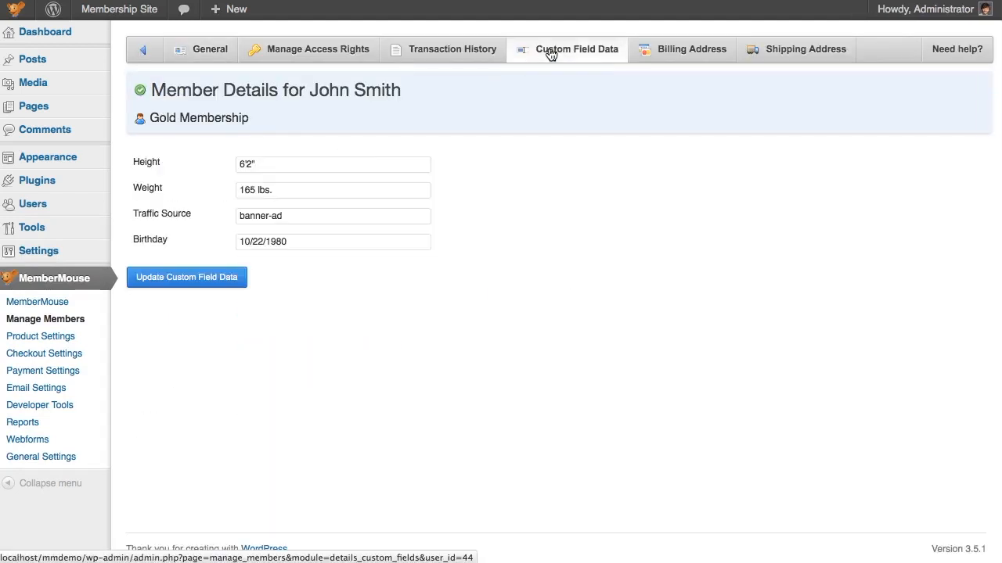
triple_click(314, 213)
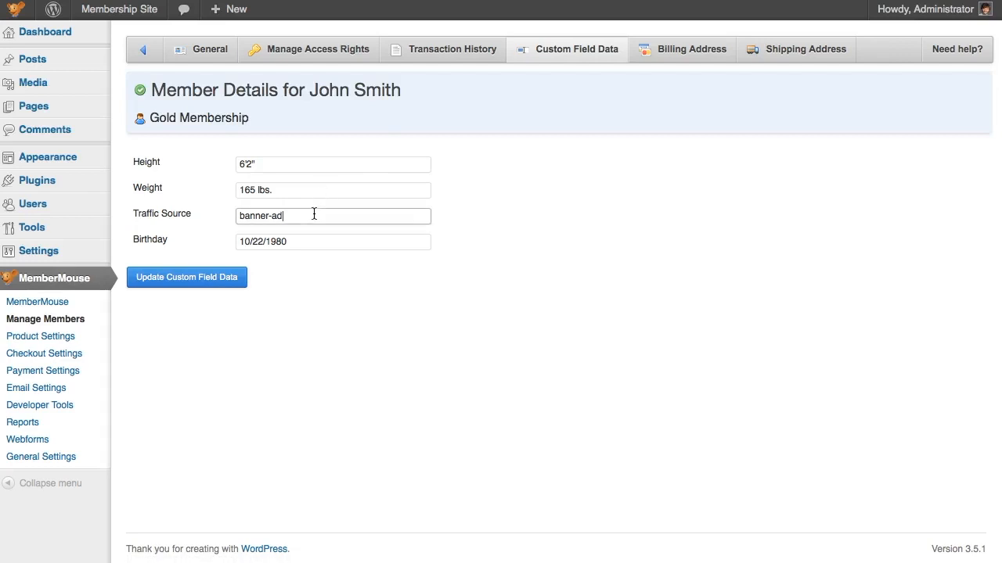